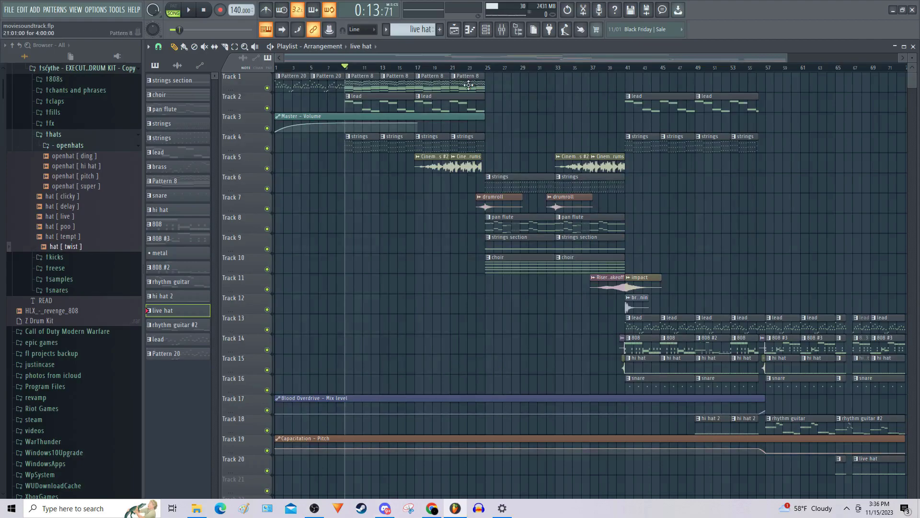
- Open the second Pattern 20 clip on Track 1 in the piano roll, play its Stage Grand melody and close it
{"action": "double_click", "coordinate": [326, 83]}
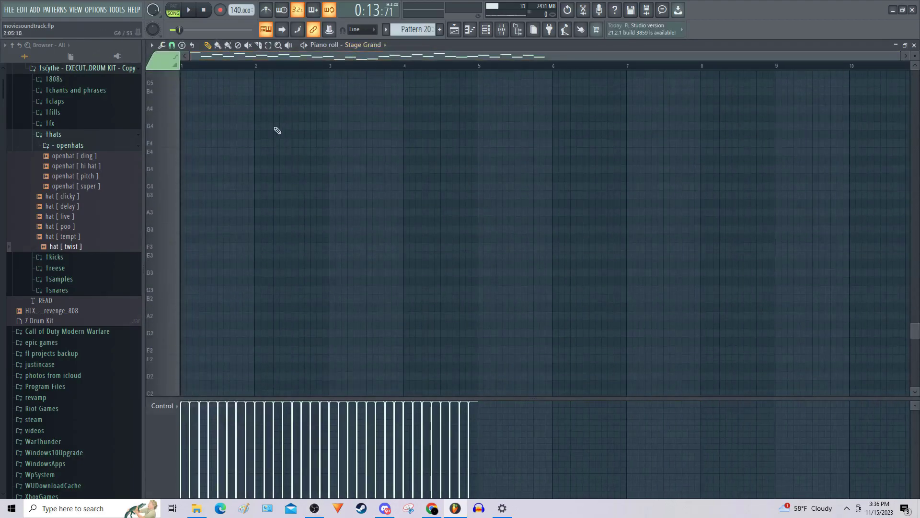
{"action": "key", "text": "space"}
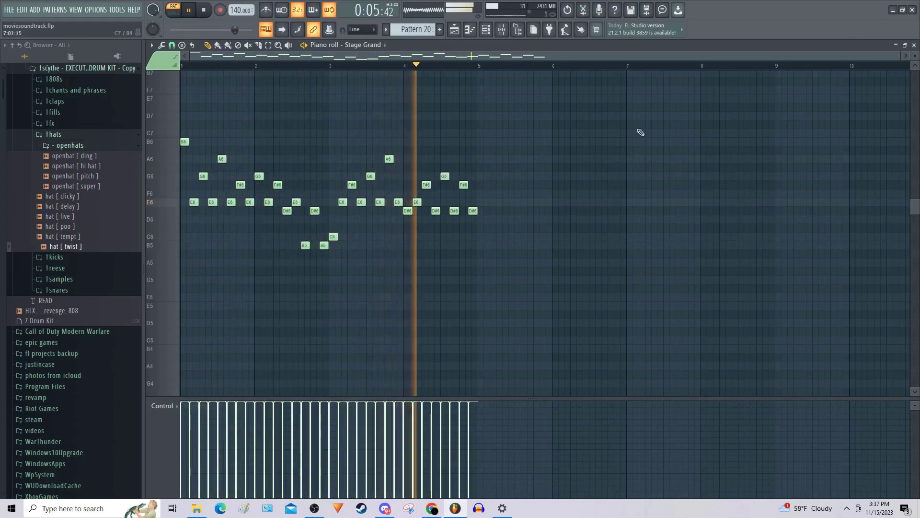
{"action": "key", "text": "space"}
{"action": "left_click", "coordinate": [914, 45]}
- Open the first Pattern 8 clip on Track 1, play it and examine its melody and chord notes in the piano roll
{"action": "left_click", "coordinate": [167, 421]}
{"action": "double_click", "coordinate": [366, 85]}
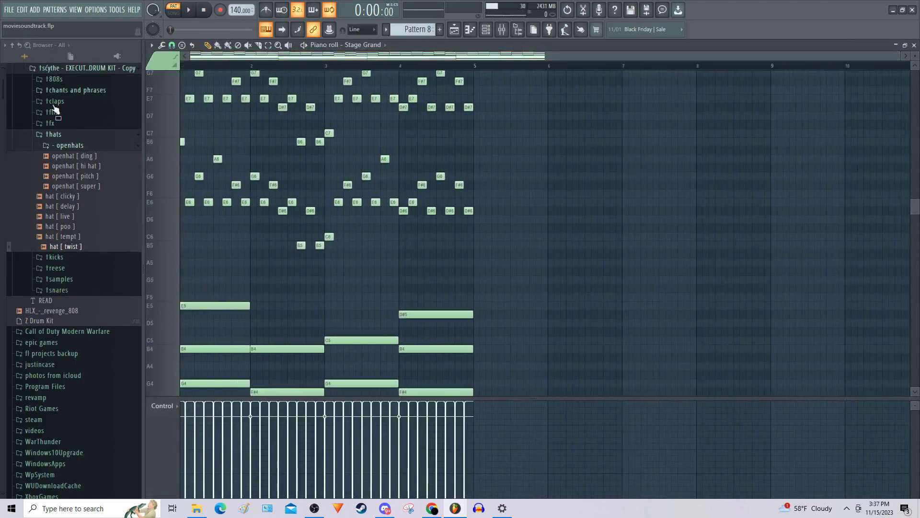
{"action": "scroll", "coordinate": [232, 164], "scroll_direction": "down", "scroll_amount": 5}
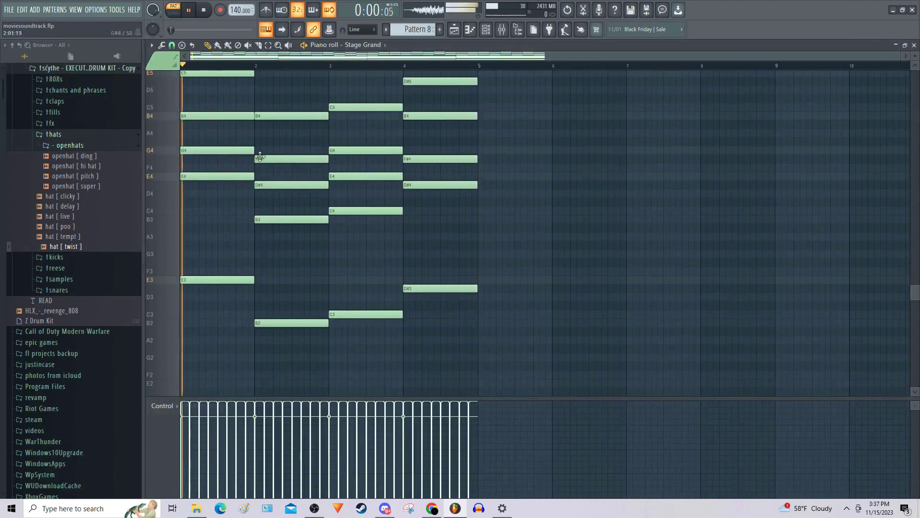
{"action": "scroll", "coordinate": [259, 201], "scroll_direction": "up", "scroll_amount": 9}
{"action": "scroll", "coordinate": [279, 202], "scroll_direction": "down", "scroll_amount": 6}
{"action": "scroll", "coordinate": [280, 200], "scroll_direction": "down", "scroll_amount": 3}
{"action": "scroll", "coordinate": [279, 200], "scroll_direction": "up", "scroll_amount": 8}
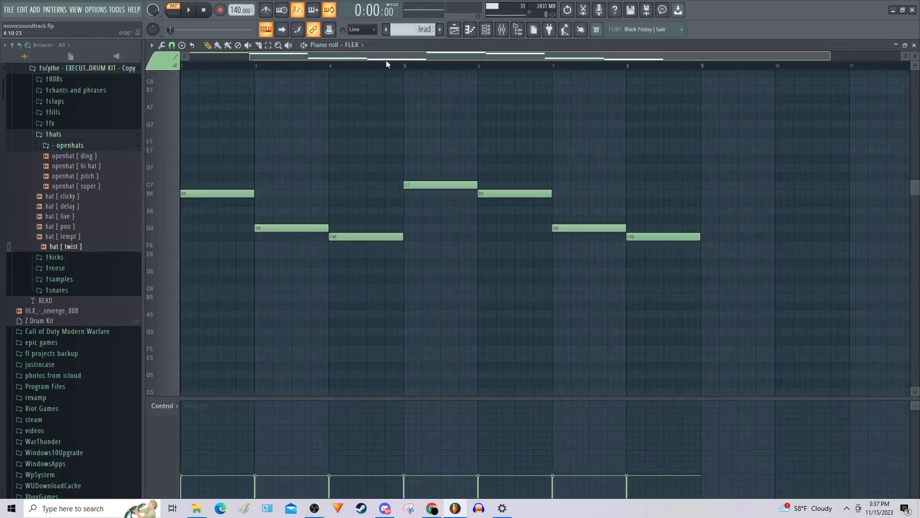
- Play the FLEX lead pattern from bar 1 in the piano roll and return to the playlist
{"action": "left_click_drag", "start_coordinate": [386, 60], "coordinate": [306, 63]}
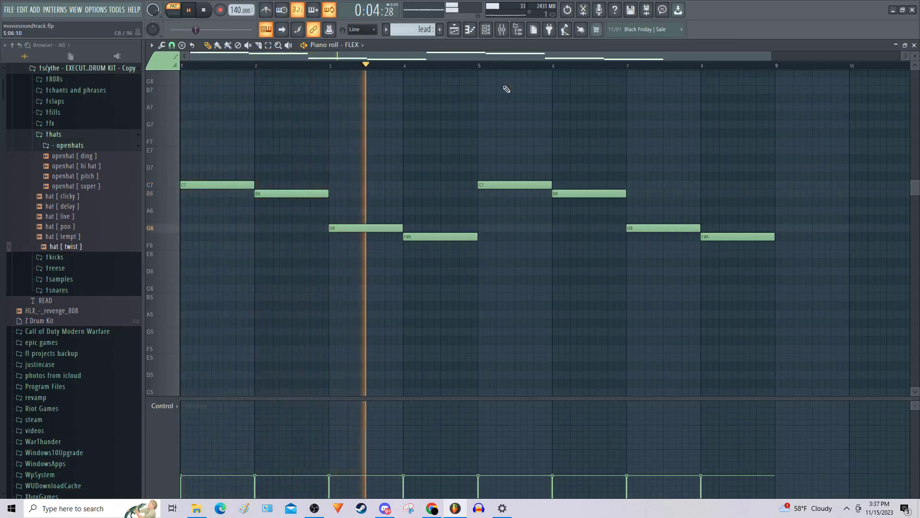
{"action": "key", "text": "space"}
{"action": "left_click", "coordinate": [914, 45]}
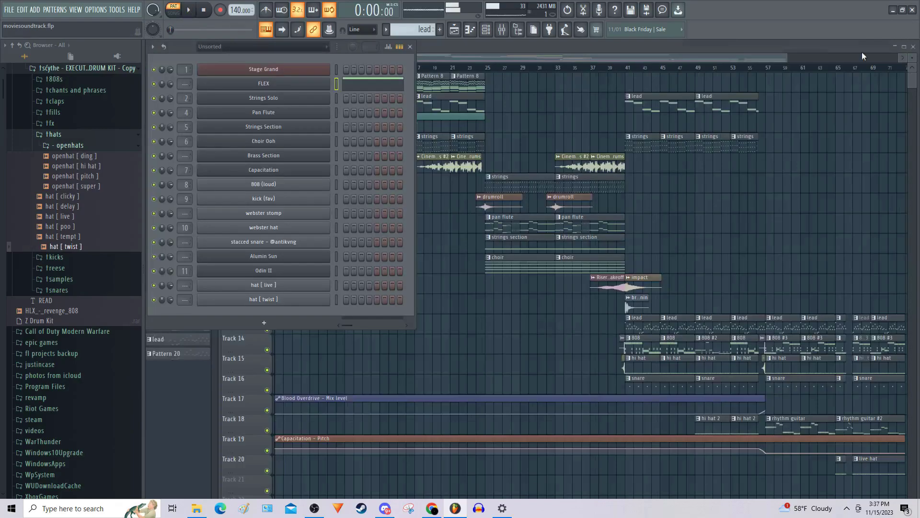
- Open the strings pattern on Track 4, play its Strings Solo notes across all octaves and close the piano roll
{"action": "double_click", "coordinate": [427, 139]}
{"action": "left_click_drag", "start_coordinate": [485, 58], "coordinate": [355, 59]}
{"action": "scroll", "coordinate": [286, 115], "scroll_direction": "down", "scroll_amount": 3}
{"action": "key", "text": "space"}
{"action": "scroll", "coordinate": [295, 117], "scroll_direction": "down", "scroll_amount": 3}
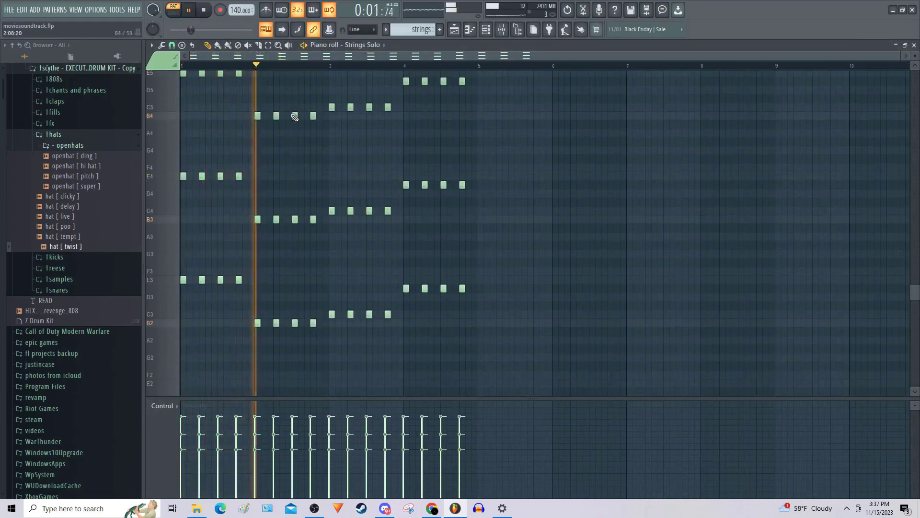
{"action": "scroll", "coordinate": [576, 169], "scroll_direction": "up", "scroll_amount": 2}
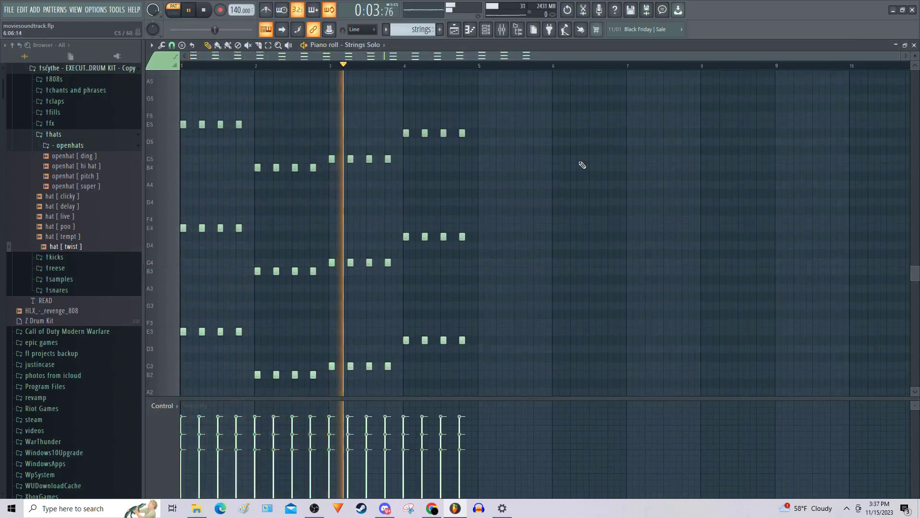
{"action": "left_click", "coordinate": [915, 45]}
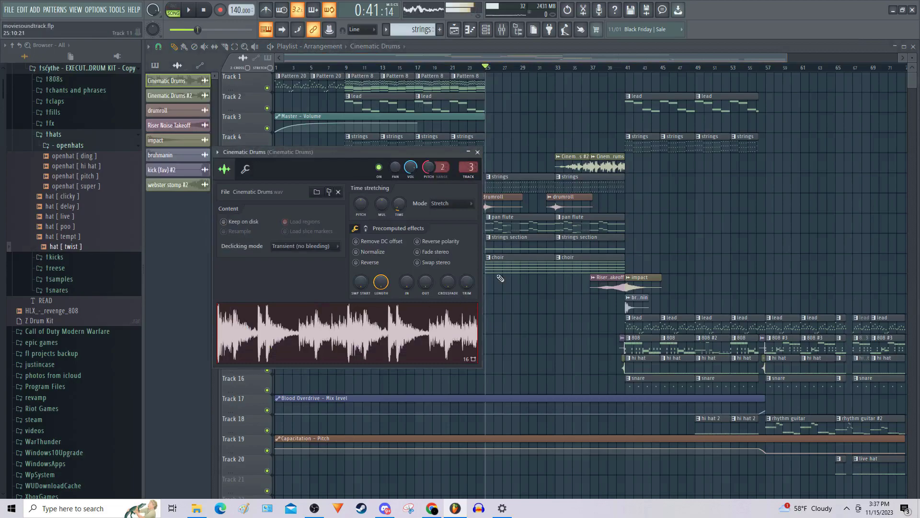
- Close the Cinematic Drums sample settings and look briefly at the notes of the strings pattern on Track 6
{"action": "left_click", "coordinate": [478, 152]}
{"action": "double_click", "coordinate": [507, 179]}
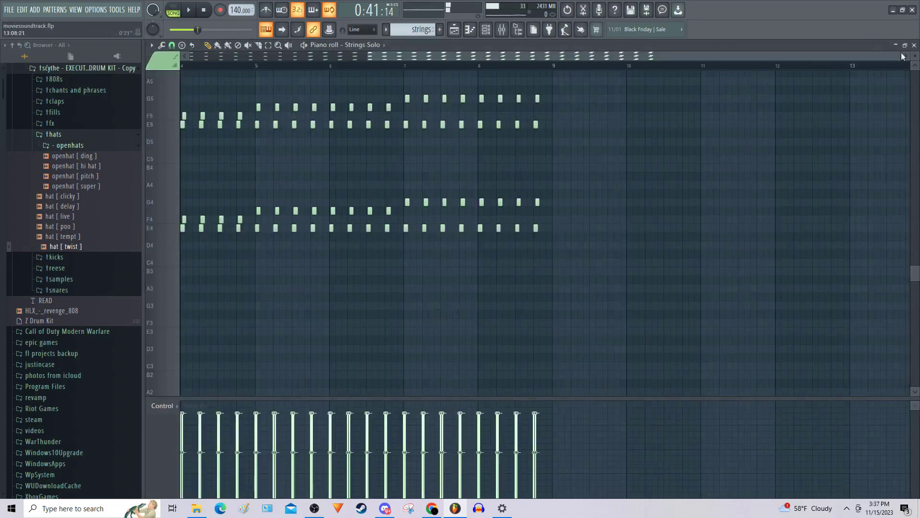
{"action": "left_click", "coordinate": [914, 46]}
{"action": "scroll", "coordinate": [600, 126], "scroll_direction": "down", "scroll_amount": 3}
{"action": "scroll", "coordinate": [541, 148], "scroll_direction": "up", "scroll_amount": 3}
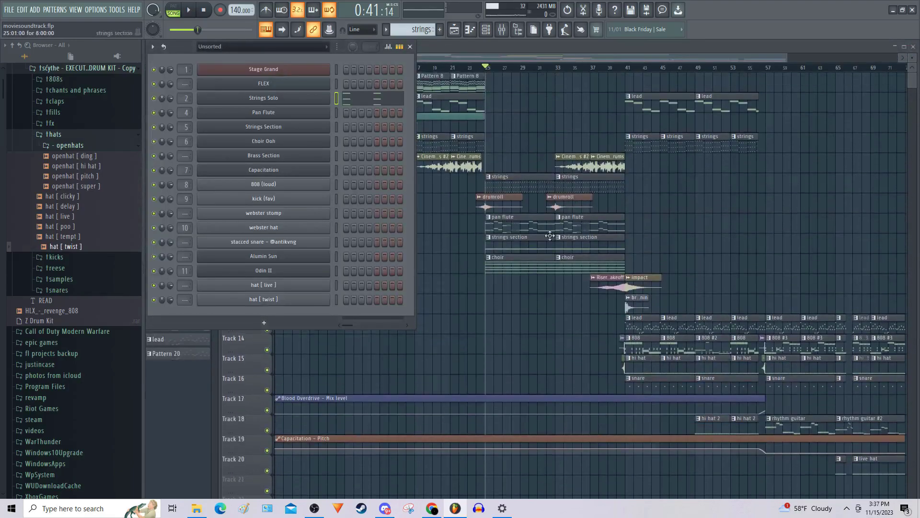
- Reopen the Track 6 strings clip at bar 1 of its piano roll and play it in pattern mode
{"action": "left_click", "coordinate": [521, 187]}
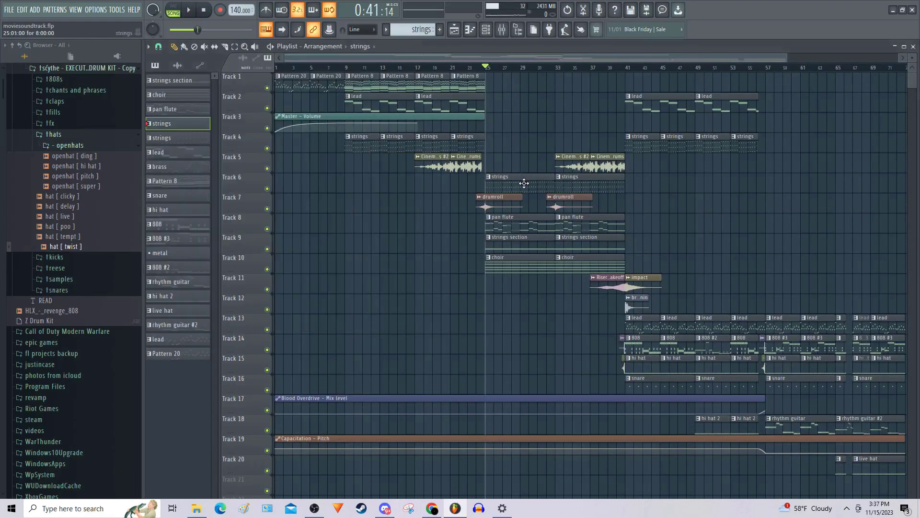
{"action": "double_click", "coordinate": [524, 183]}
{"action": "left_click_drag", "start_coordinate": [538, 58], "coordinate": [125, 76]}
{"action": "left_click", "coordinate": [178, 8]}
{"action": "key", "text": "space"}
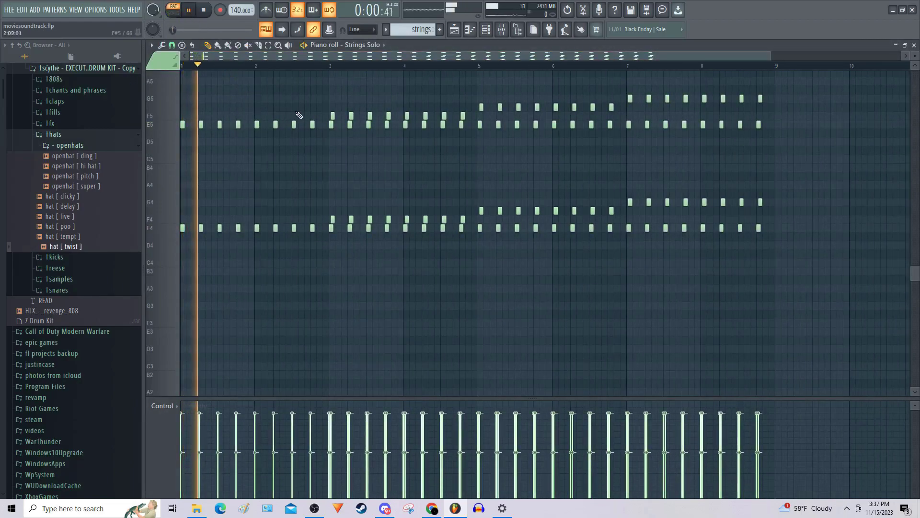
{"action": "scroll", "coordinate": [309, 109], "scroll_direction": "up", "scroll_amount": 2}
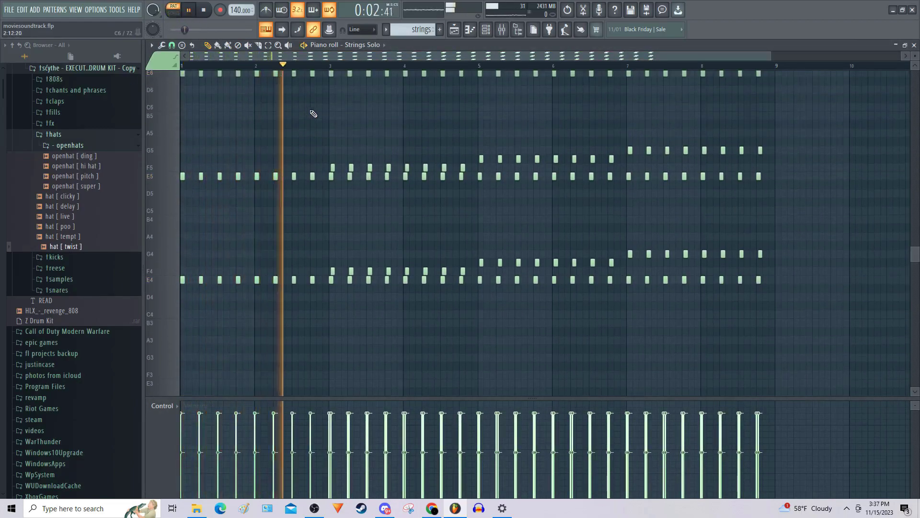
{"action": "scroll", "coordinate": [312, 113], "scroll_direction": "up", "scroll_amount": 1}
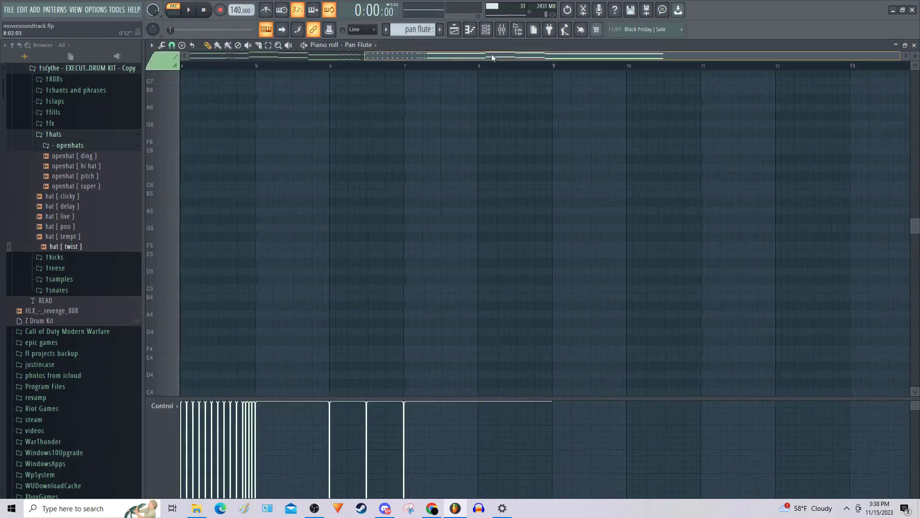
- Examine the pan flute pattern from bar 1 in the piano roll during playback and close it
{"action": "left_click_drag", "start_coordinate": [495, 57], "coordinate": [315, 72]}
{"action": "scroll", "coordinate": [300, 134], "scroll_direction": "up", "scroll_amount": 6}
{"action": "scroll", "coordinate": [213, 130], "scroll_direction": "down", "scroll_amount": 4}
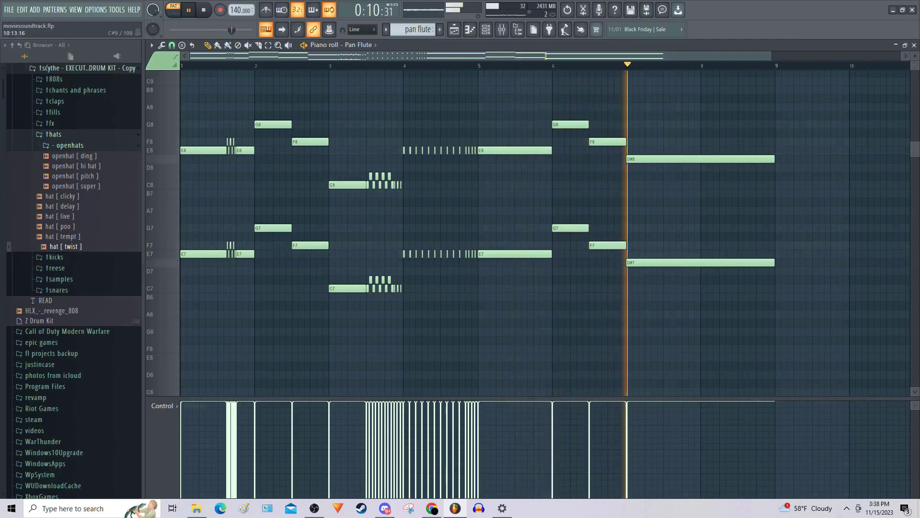
{"action": "left_click", "coordinate": [916, 46]}
- Open the strings section pattern on Track 9, play its sustained bass note and close the piano roll
{"action": "double_click", "coordinate": [499, 246]}
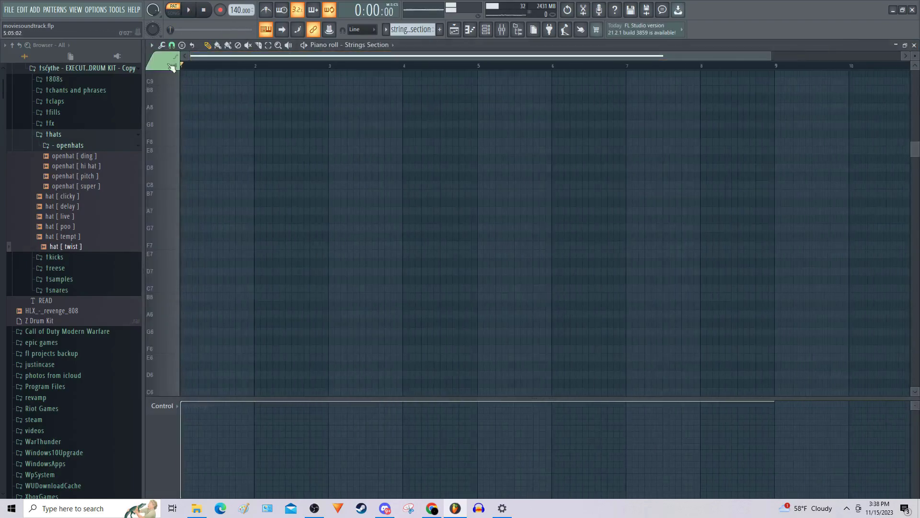
{"action": "key", "text": "space"}
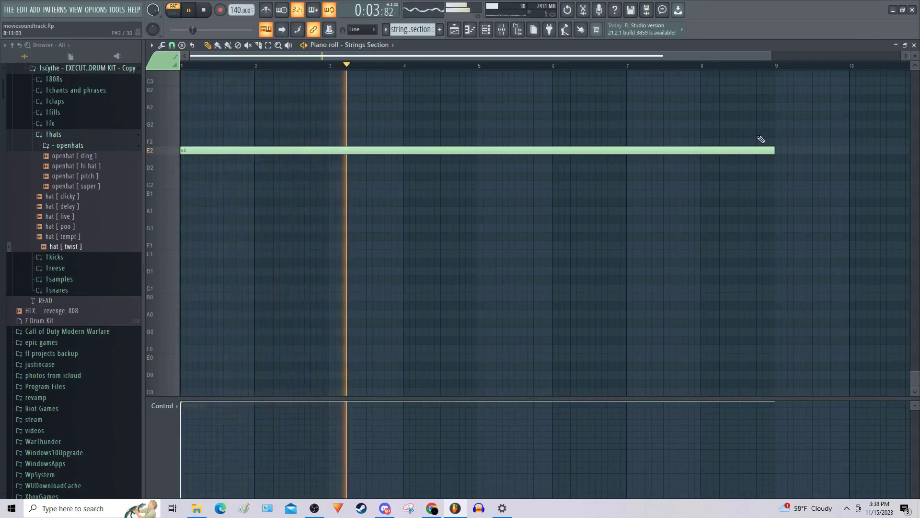
{"action": "left_click", "coordinate": [915, 45]}
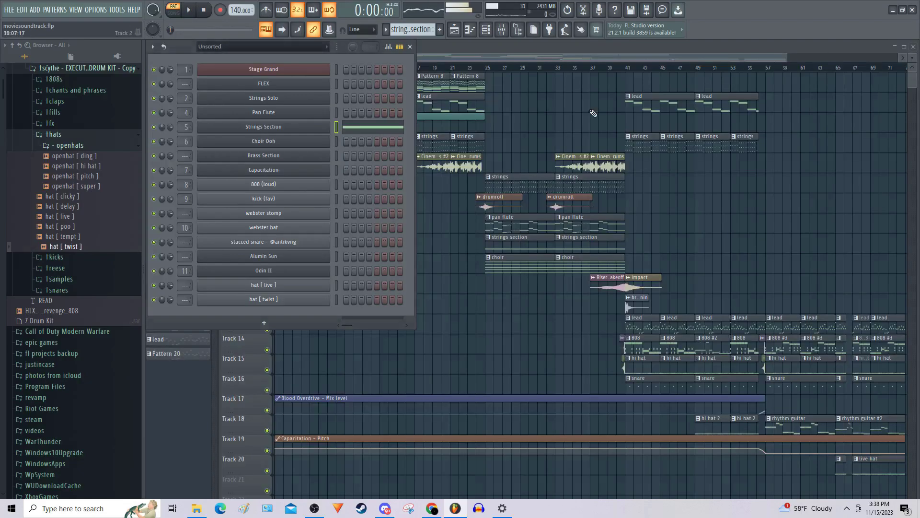
- Open the choir pattern on Track 10, play its sustained Choir Ooh chord and return to the playlist
{"action": "double_click", "coordinate": [535, 271]}
{"action": "left_click_drag", "start_coordinate": [571, 57], "coordinate": [480, 58]}
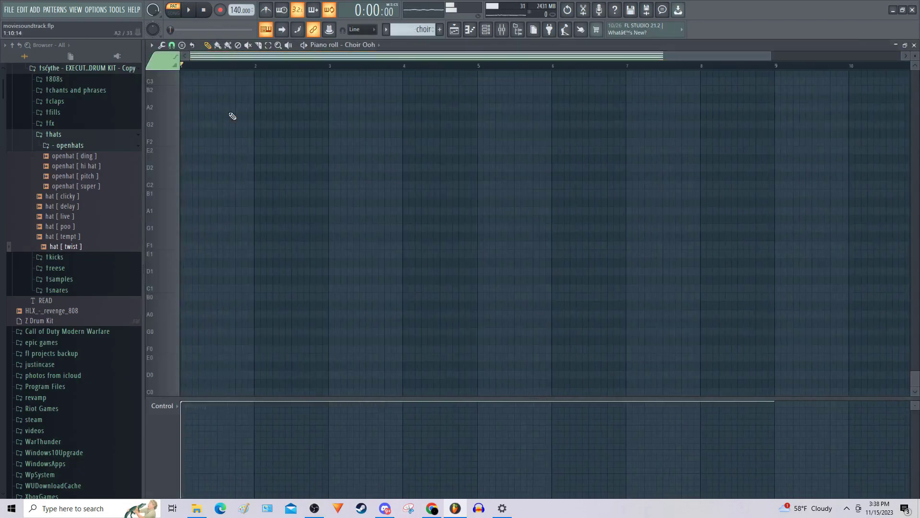
{"action": "scroll", "coordinate": [290, 153], "scroll_direction": "up", "scroll_amount": 10}
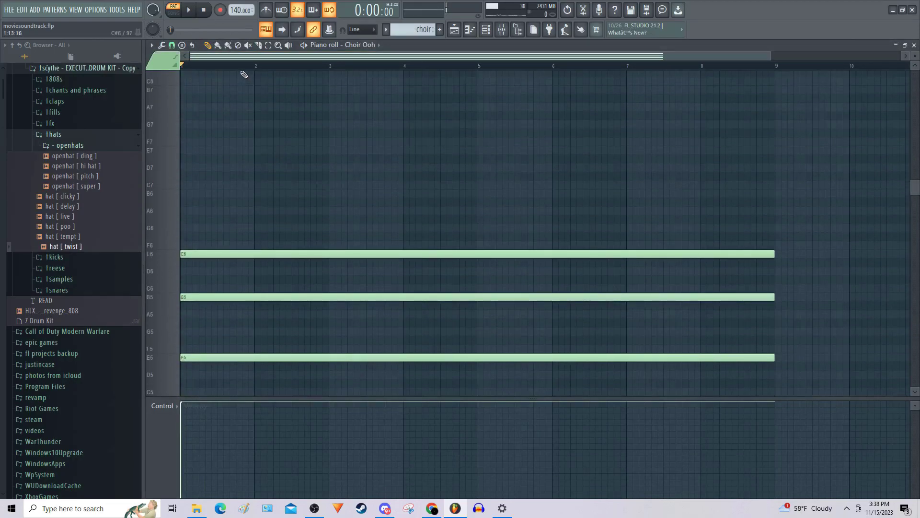
{"action": "scroll", "coordinate": [393, 129], "scroll_direction": "down", "scroll_amount": 3}
{"action": "key", "text": "space"}
{"action": "scroll", "coordinate": [455, 159], "scroll_direction": "up", "scroll_amount": 1}
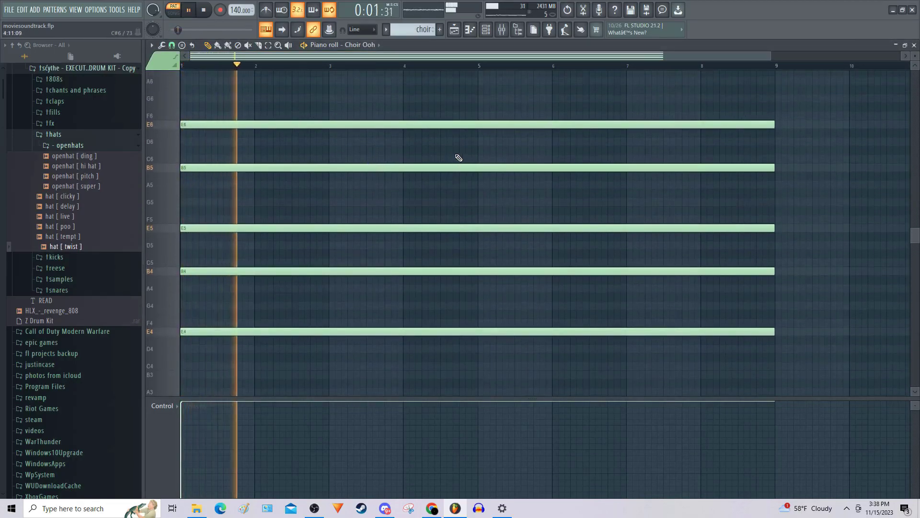
{"action": "left_click", "coordinate": [915, 45]}
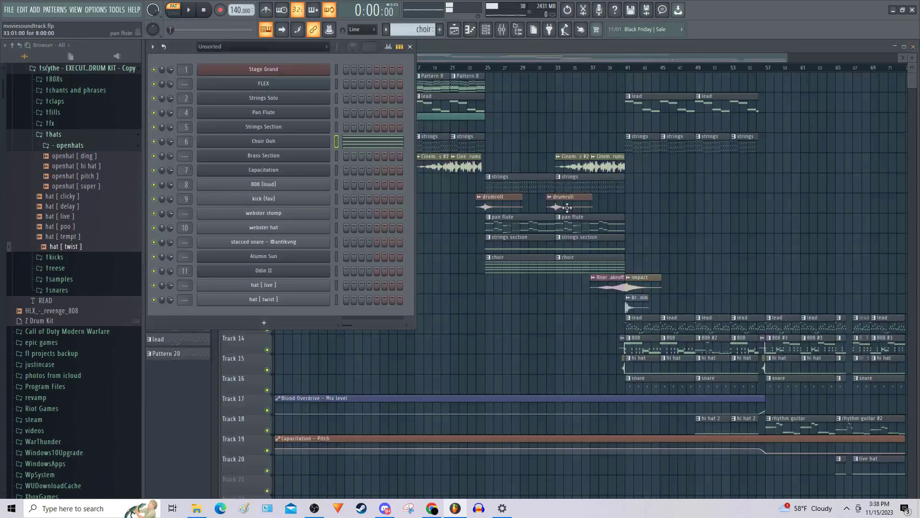
- Open the first 808 clip on Track 14 at bar 41, play it in pattern mode and close the piano roll
{"action": "left_click_drag", "start_coordinate": [617, 62], "coordinate": [700, 72]}
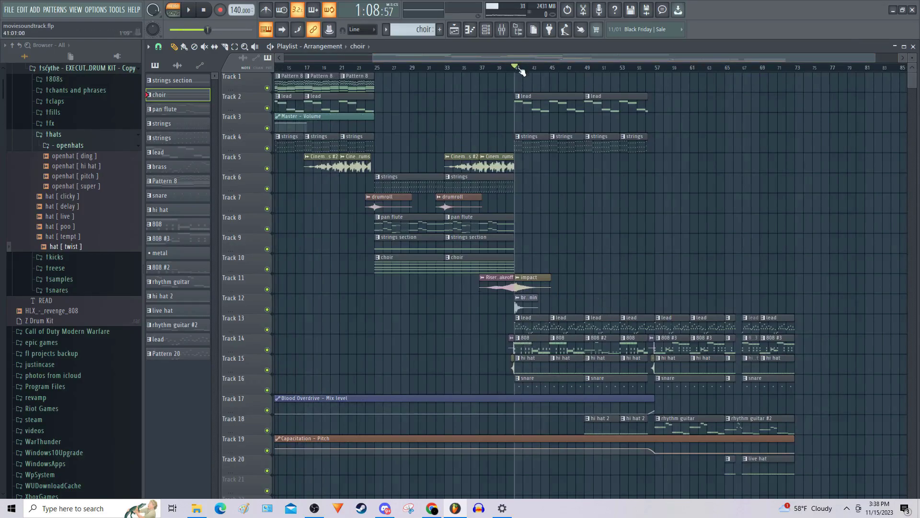
{"action": "double_click", "coordinate": [534, 348]}
{"action": "left_click_drag", "start_coordinate": [529, 59], "coordinate": [129, 41]}
{"action": "left_click", "coordinate": [175, 13]}
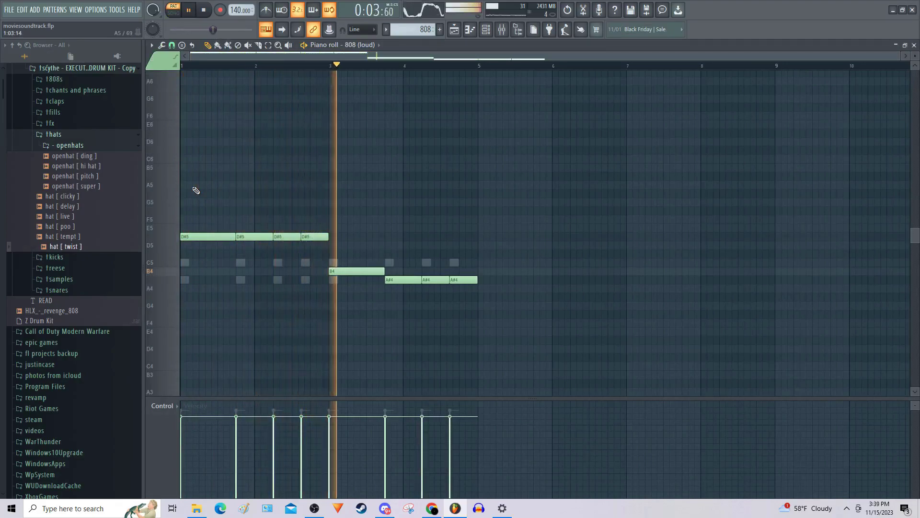
{"action": "left_click", "coordinate": [914, 46]}
{"action": "key", "text": "space"}
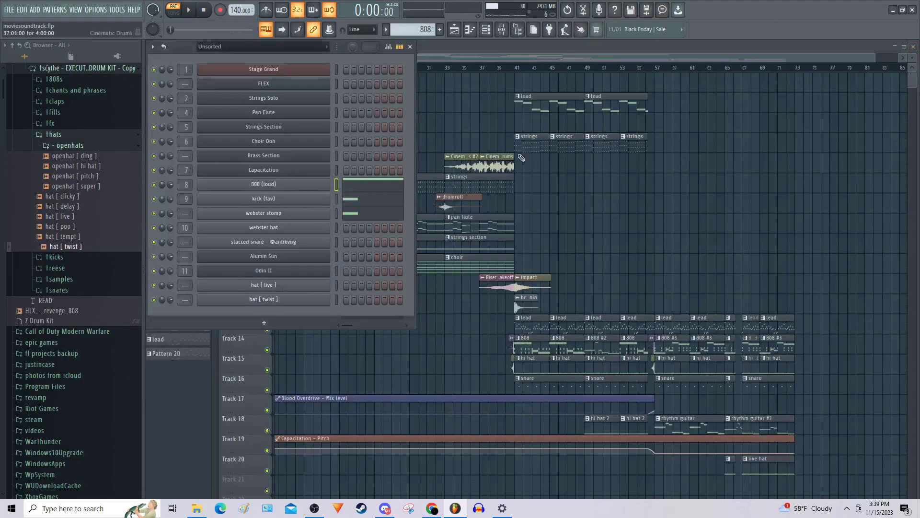
- Open the lead clip at bar 41 on Track 2, play its FLEX melody and close the piano roll
{"action": "double_click", "coordinate": [526, 97]}
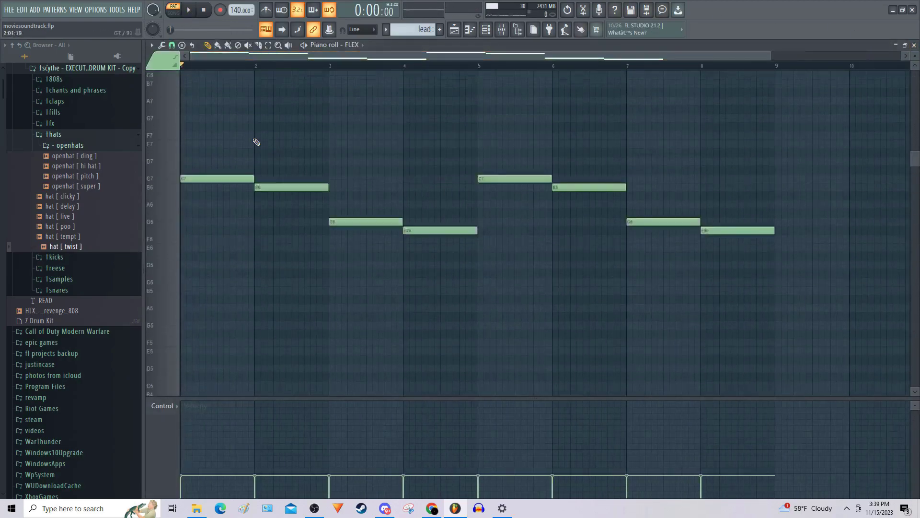
{"action": "key", "text": "space"}
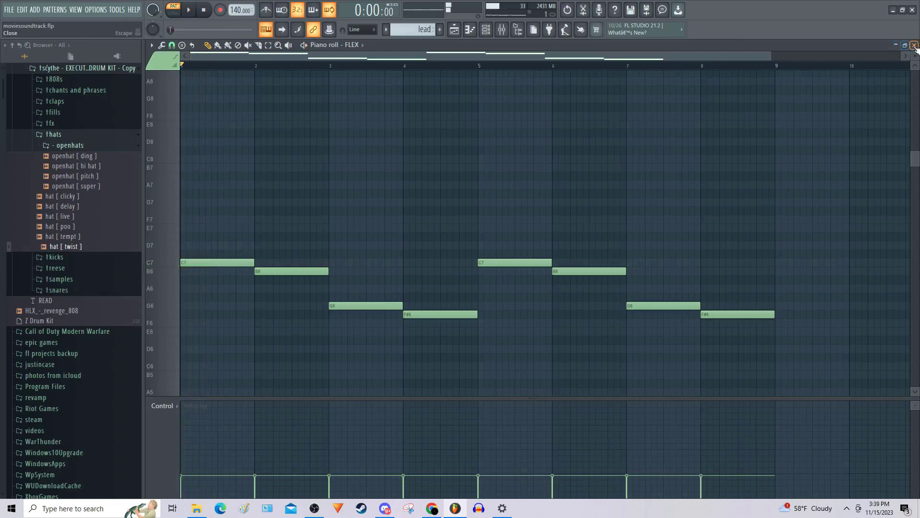
{"action": "left_click", "coordinate": [914, 46]}
- Open the strings clip at bar 41 on Track 4, play it briefly and return to the playlist
{"action": "double_click", "coordinate": [527, 147]}
{"action": "scroll", "coordinate": [201, 102], "scroll_direction": "up", "scroll_amount": 4}
{"action": "scroll", "coordinate": [253, 160], "scroll_direction": "down", "scroll_amount": 10}
{"action": "key", "text": "space"}
{"action": "key", "text": "space"}
{"action": "left_click", "coordinate": [915, 46]}
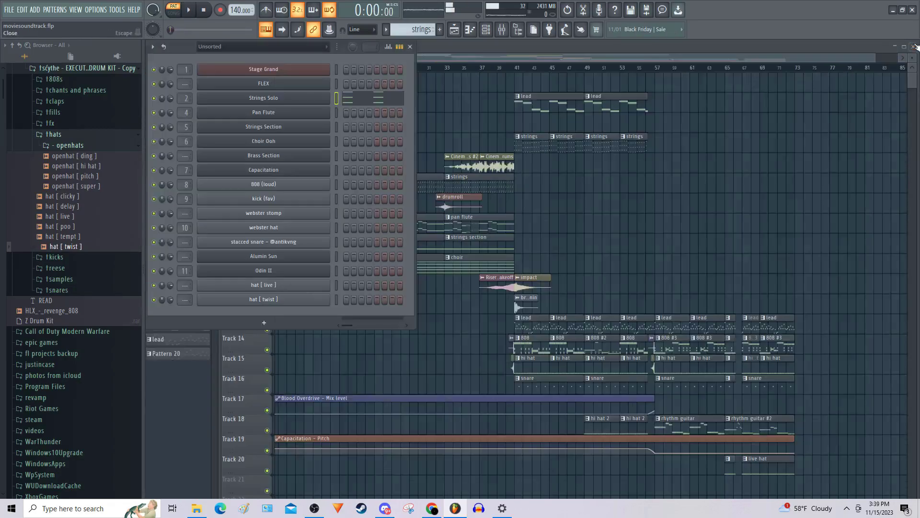
- Open the first lead clip on Track 13 and examine its Capacitation melody from bar 1 in the piano roll
{"action": "double_click", "coordinate": [532, 333]}
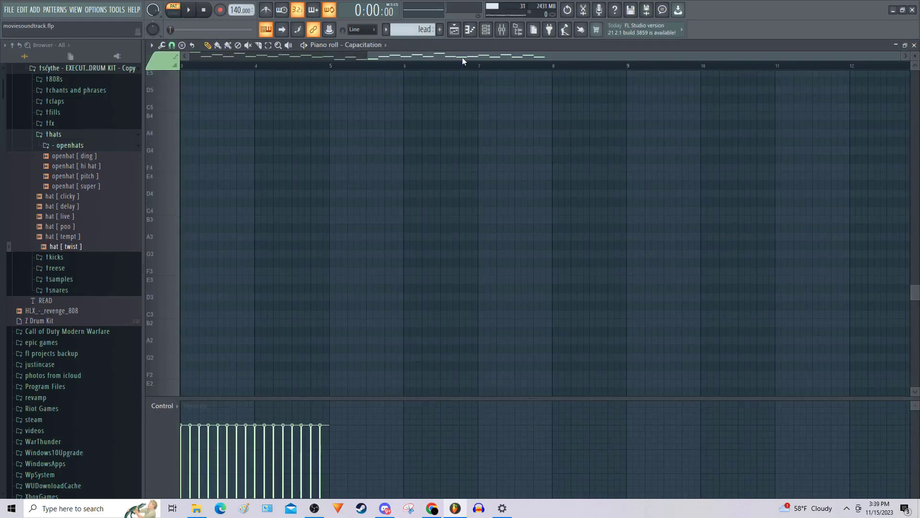
{"action": "left_click_drag", "start_coordinate": [462, 59], "coordinate": [268, 67]}
{"action": "scroll", "coordinate": [262, 196], "scroll_direction": "up", "scroll_amount": 10}
{"action": "scroll", "coordinate": [263, 195], "scroll_direction": "down", "scroll_amount": 4}
{"action": "scroll", "coordinate": [264, 196], "scroll_direction": "up", "scroll_amount": 4}
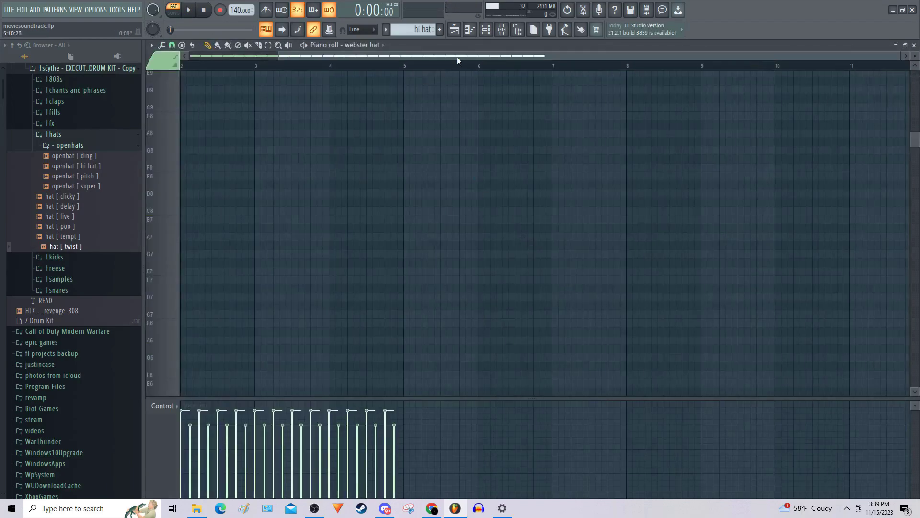
- Play the webster hat notes of the hi hat pattern from bar 1 in the piano roll
{"action": "left_click_drag", "start_coordinate": [459, 57], "coordinate": [359, 60]}
{"action": "scroll", "coordinate": [261, 162], "scroll_direction": "down", "scroll_amount": 5}
{"action": "key", "text": "space"}
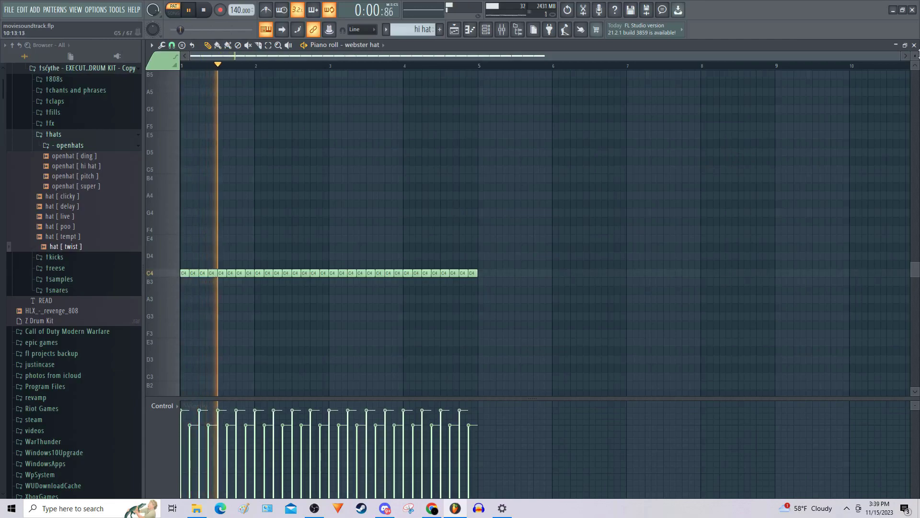
- Play the snare pattern, close its notes and open the hi hat 2 pattern in the piano roll
{"action": "key", "text": "space"}
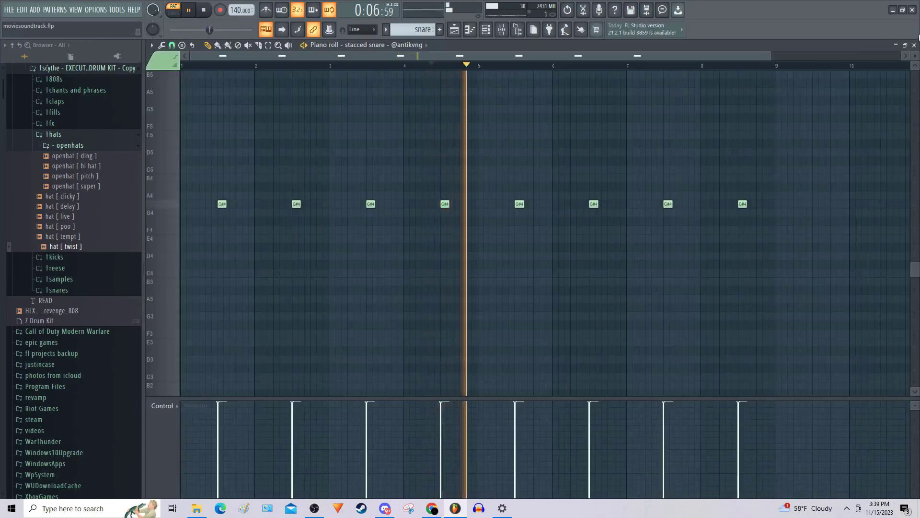
{"action": "left_click", "coordinate": [915, 45]}
{"action": "key", "text": "F7"}
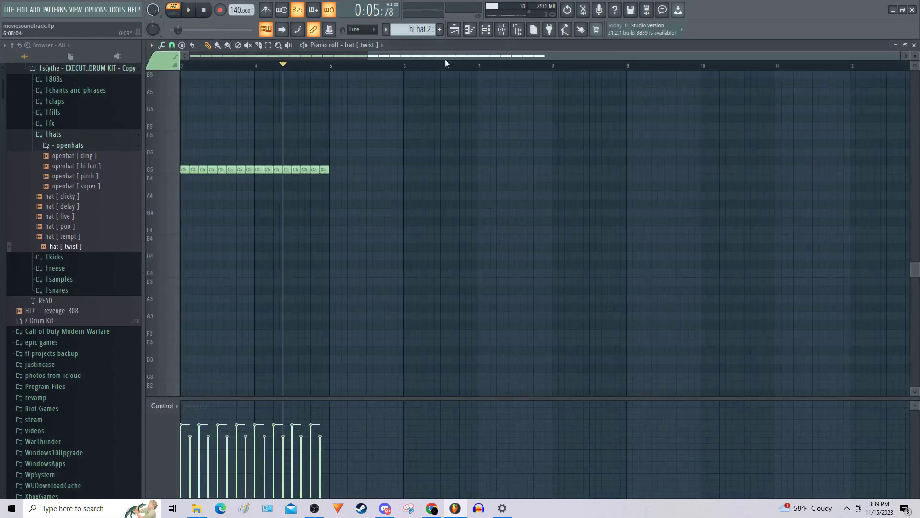
- Play the hi hat 2 pattern from bar 1, stop playback and close its notes to return to the playlist
{"action": "key", "text": "space"}
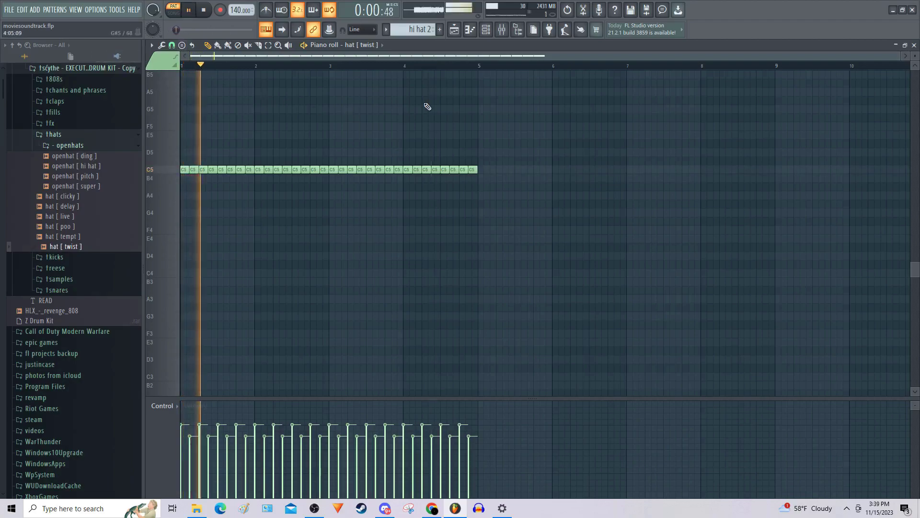
{"action": "left_click", "coordinate": [915, 44]}
{"action": "key", "text": "space"}
{"action": "scroll", "coordinate": [618, 115], "scroll_direction": "up", "scroll_amount": 3}
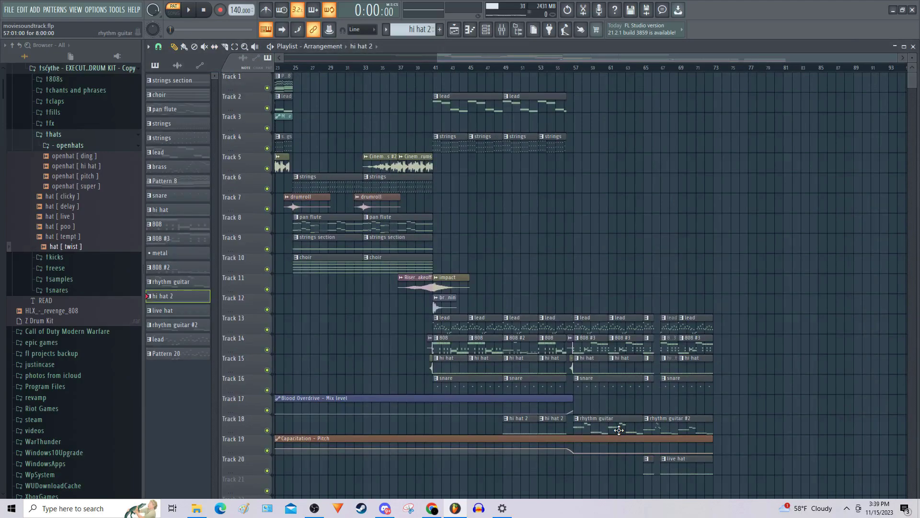
- Open the rhythm guitar clip on Track 18, play its Odin II notes from bar 1 and close the piano roll
{"action": "double_click", "coordinate": [603, 430]}
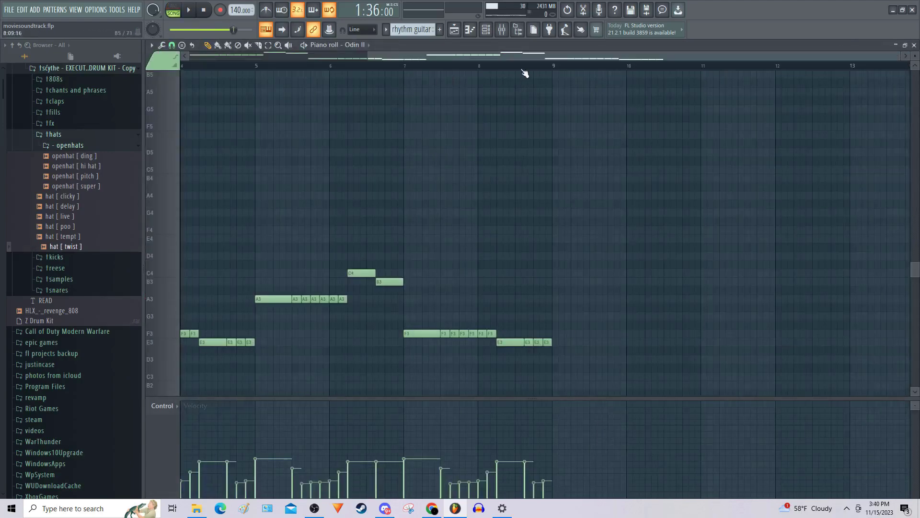
{"action": "left_click_drag", "start_coordinate": [552, 59], "coordinate": [358, 57]}
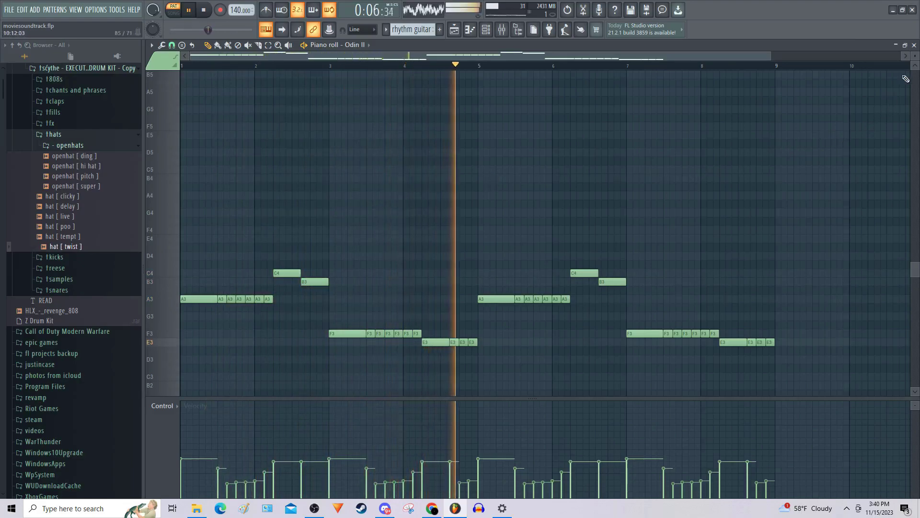
{"action": "left_click", "coordinate": [915, 45]}
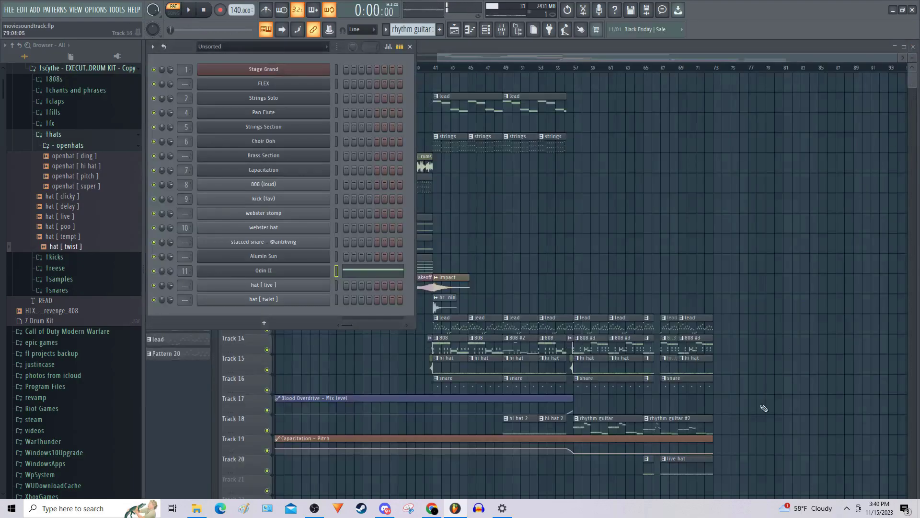
- Open the live hat clip on Track 20, play its notes and return to the start of the playlist arrangement
{"action": "double_click", "coordinate": [684, 467]}
{"action": "key", "text": "space"}
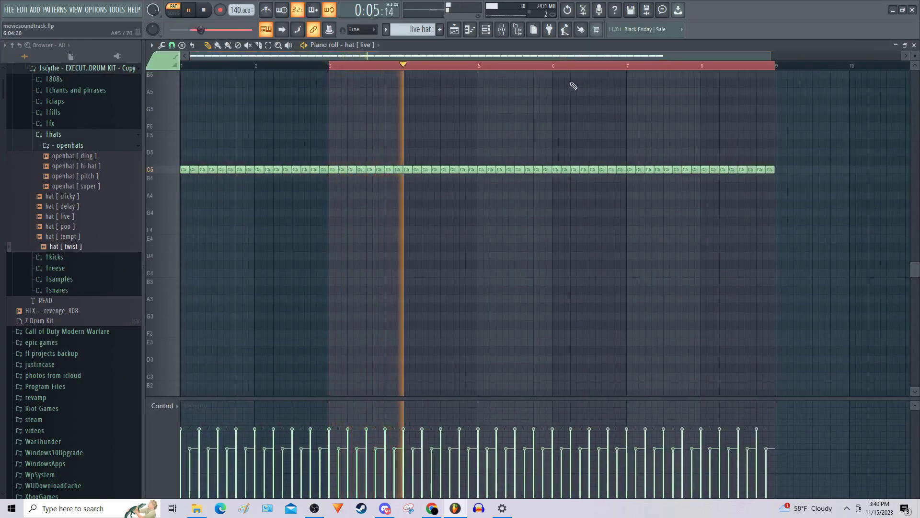
{"action": "key", "text": "space"}
{"action": "left_click", "coordinate": [914, 45]}
{"action": "left_click_drag", "start_coordinate": [565, 59], "coordinate": [407, 59]}
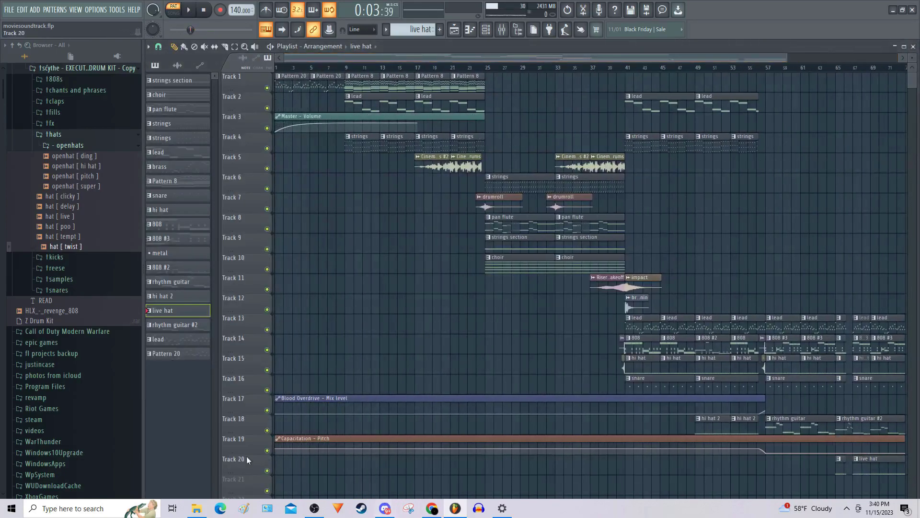